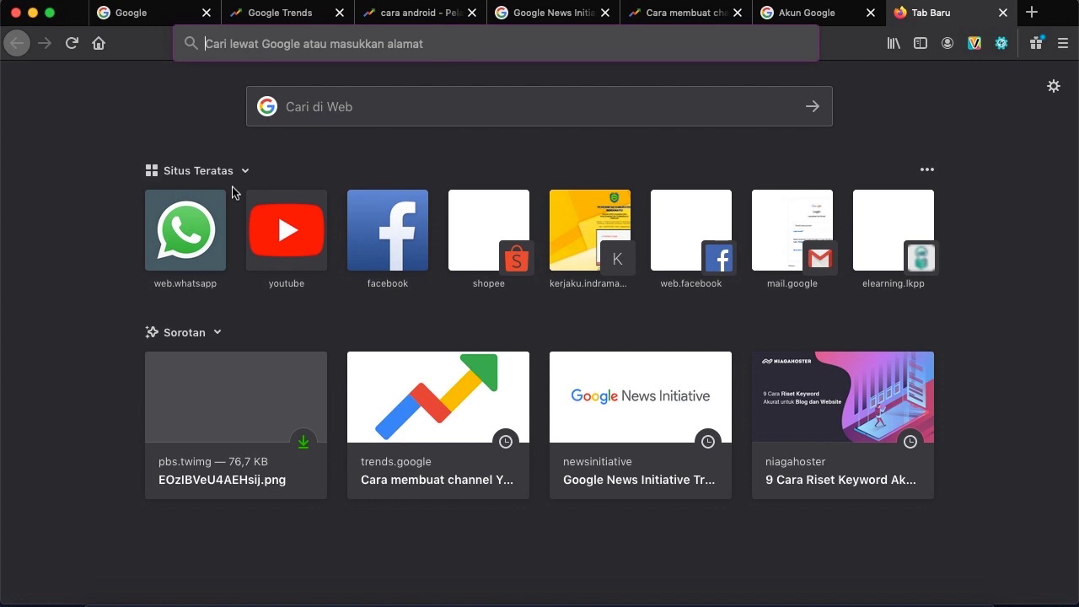
# Enter 'google' in the address bar and go to the google.com homepage.
pyautogui.click(113, 125)
pyautogui.click(296, 55)
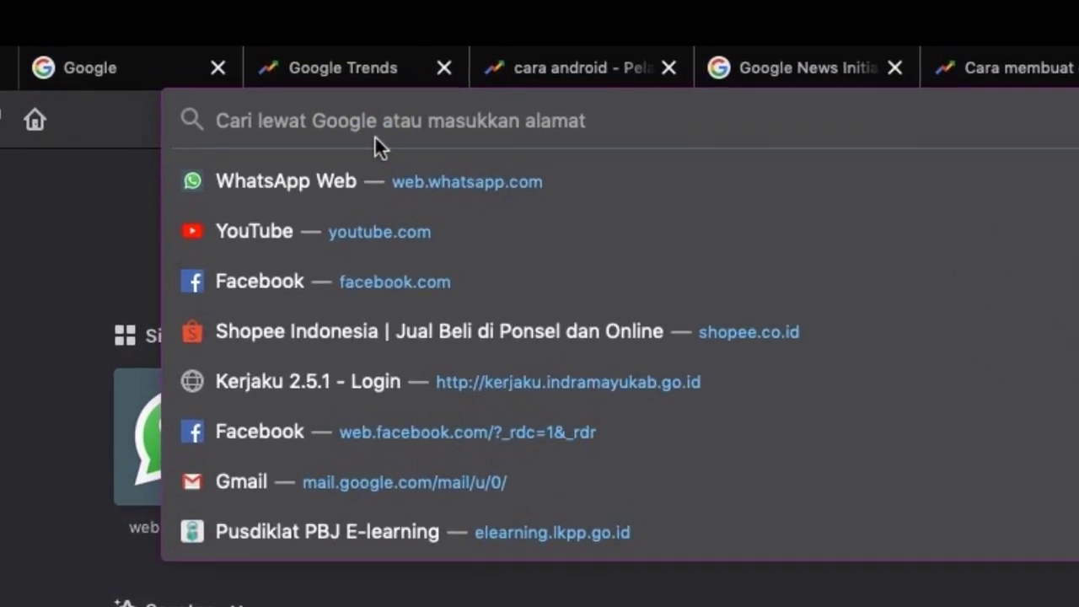
pyautogui.write('goo')
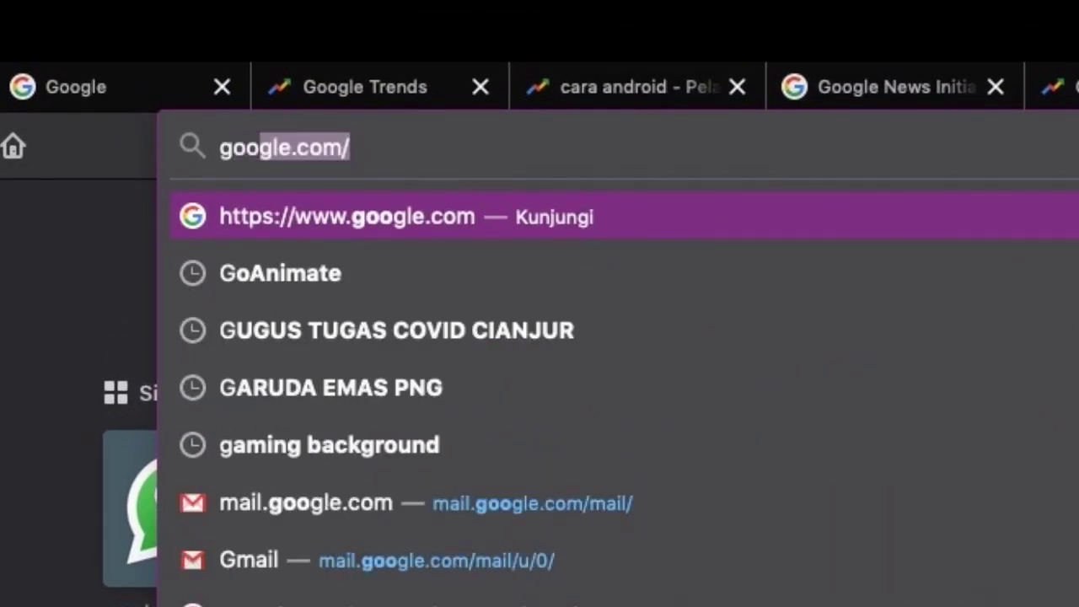
pyautogui.write('gle.com/')
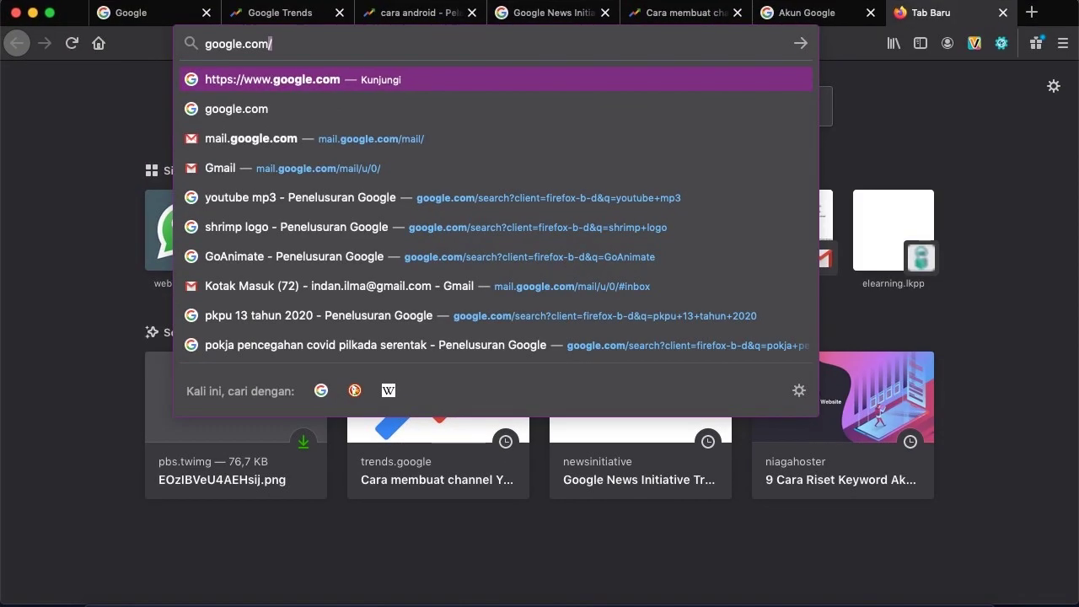
pyautogui.press('Return')
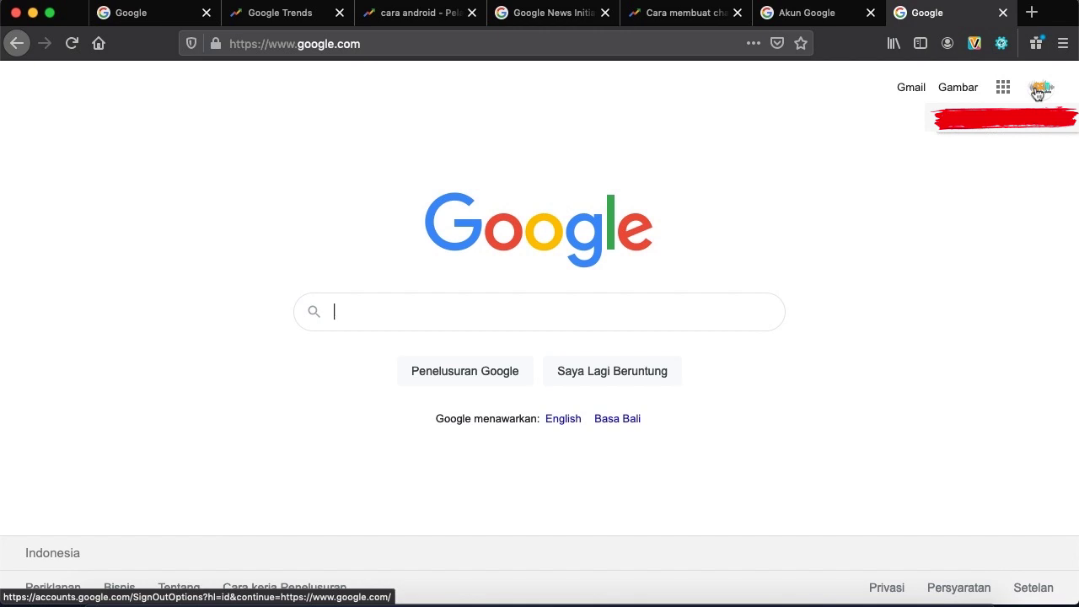
# Sign out of the current Google account and open the 'Pilih akun' account chooser.
pyautogui.click(1038, 92)
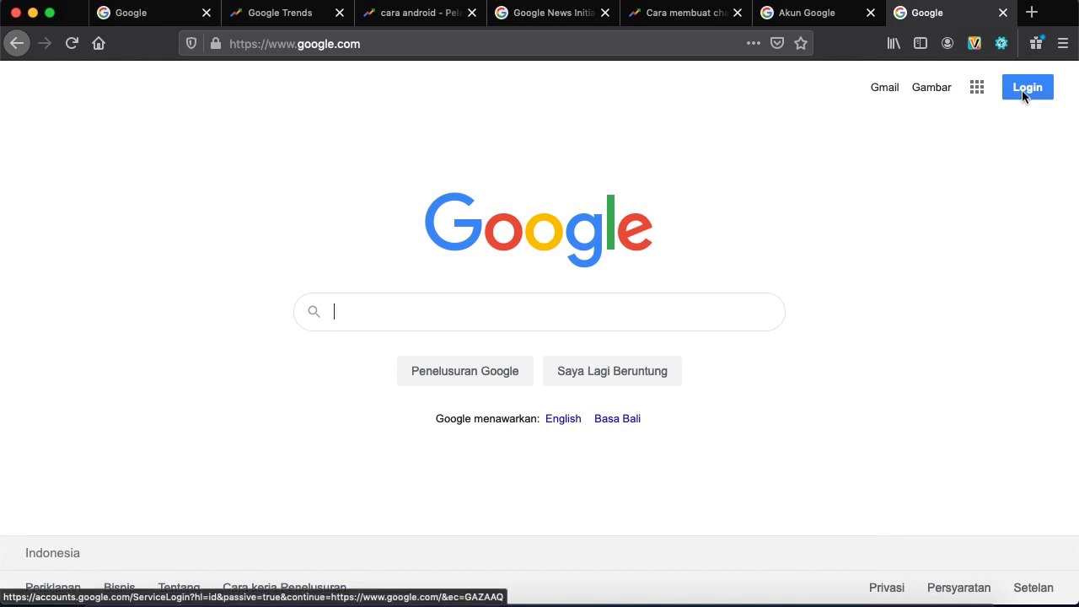
pyautogui.click(1022, 90)
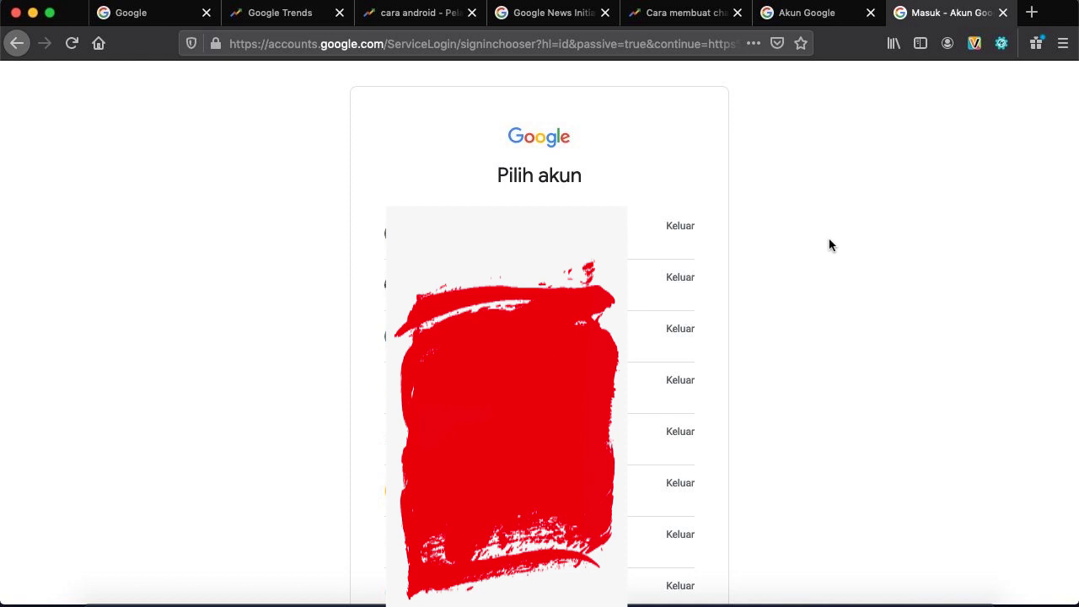
pyautogui.scroll(-5, 829, 244)
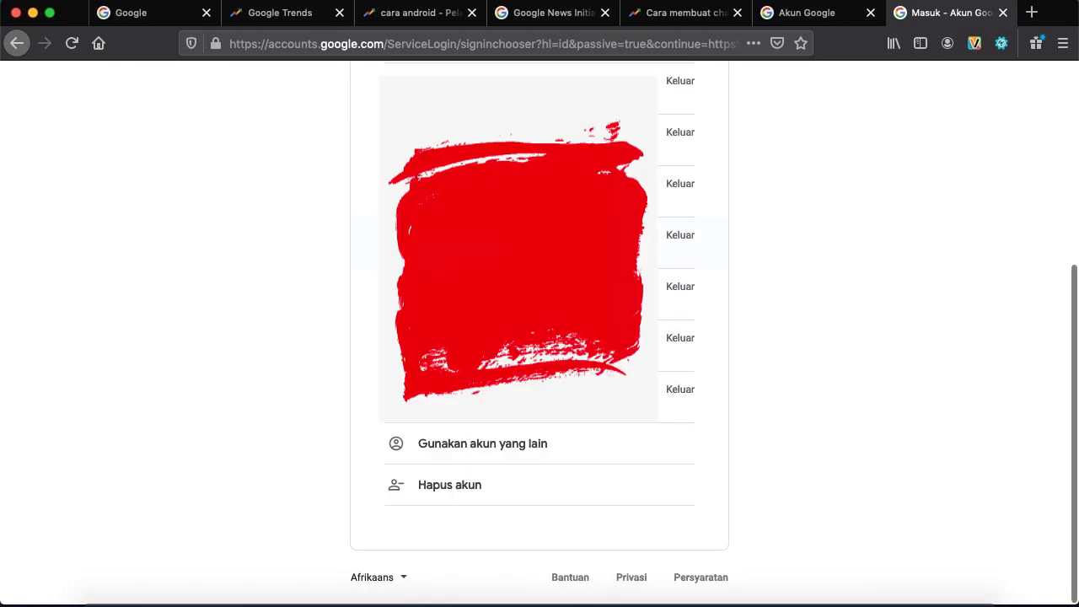
# Choose 'Gunakan akun yang lain', then 'Buat akun' for personal use to reach the sign-up form.
pyautogui.click(539, 459)
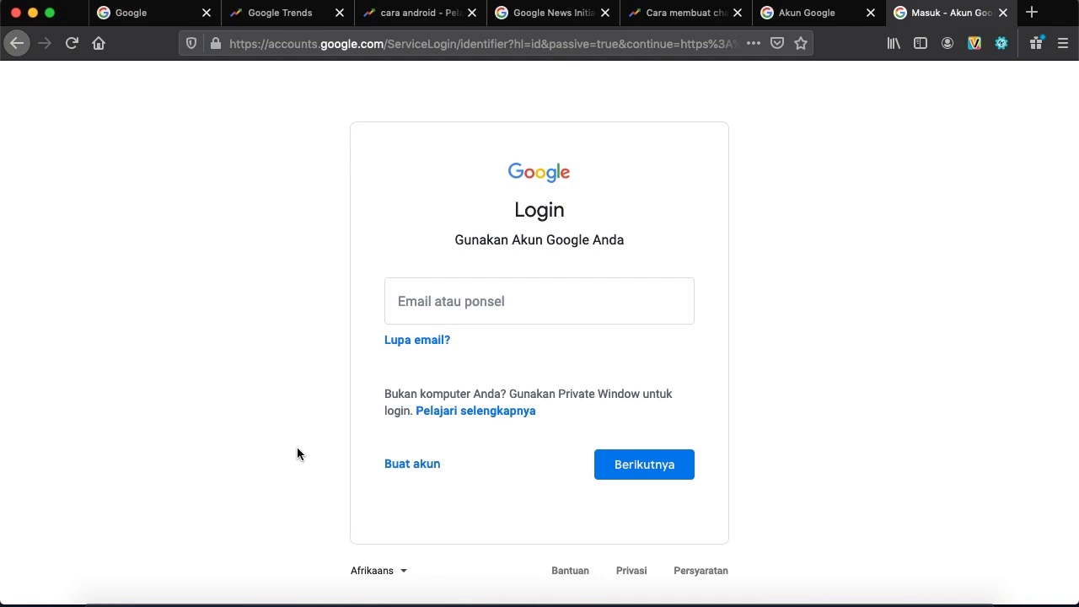
pyautogui.click(428, 473)
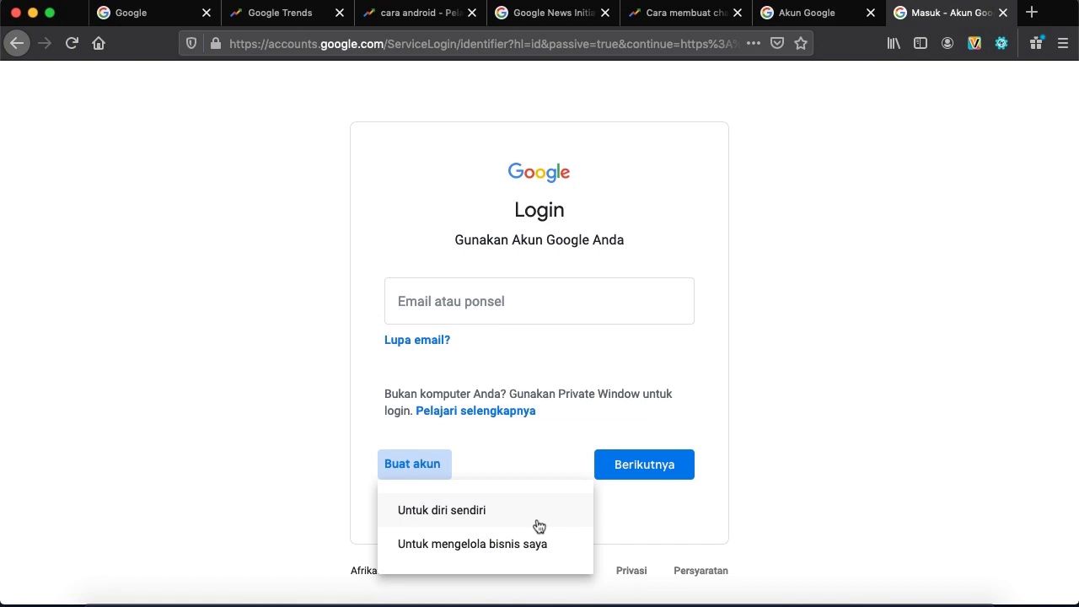
pyautogui.click(538, 511)
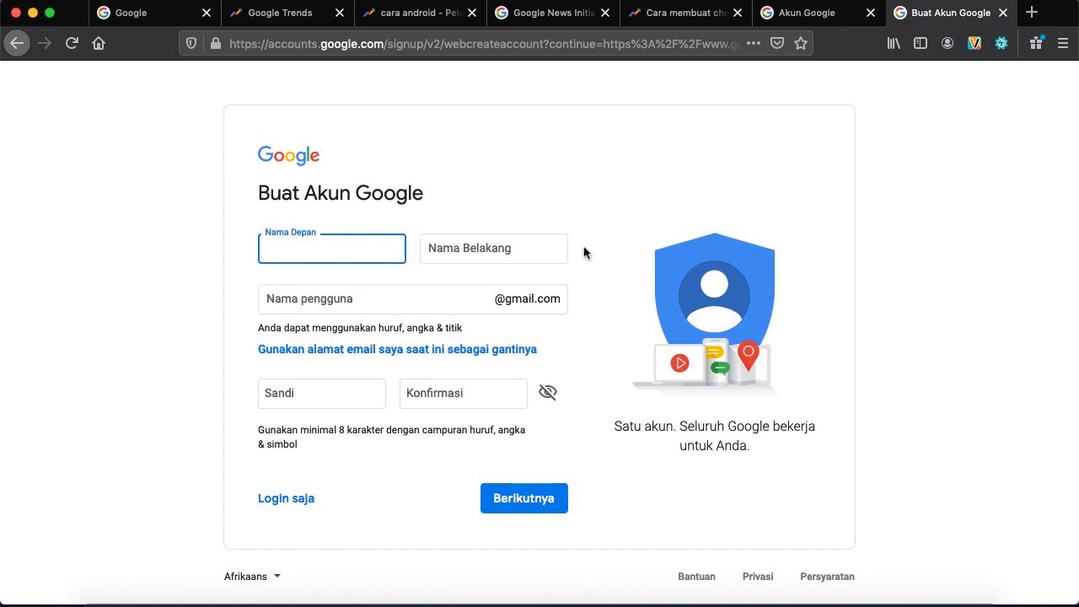
# Enter the account's first and last name and accept the suggested Gmail username.
pyautogui.write('Cari Cara')
pyautogui.press('Tab')
pyautogui.write('Te')
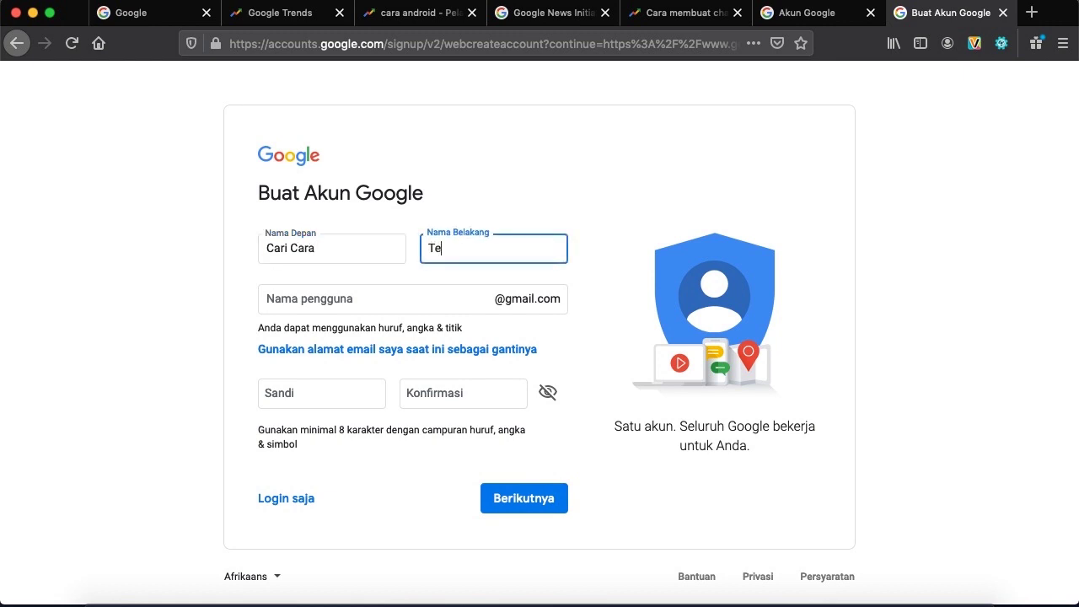
pyautogui.write('kno')
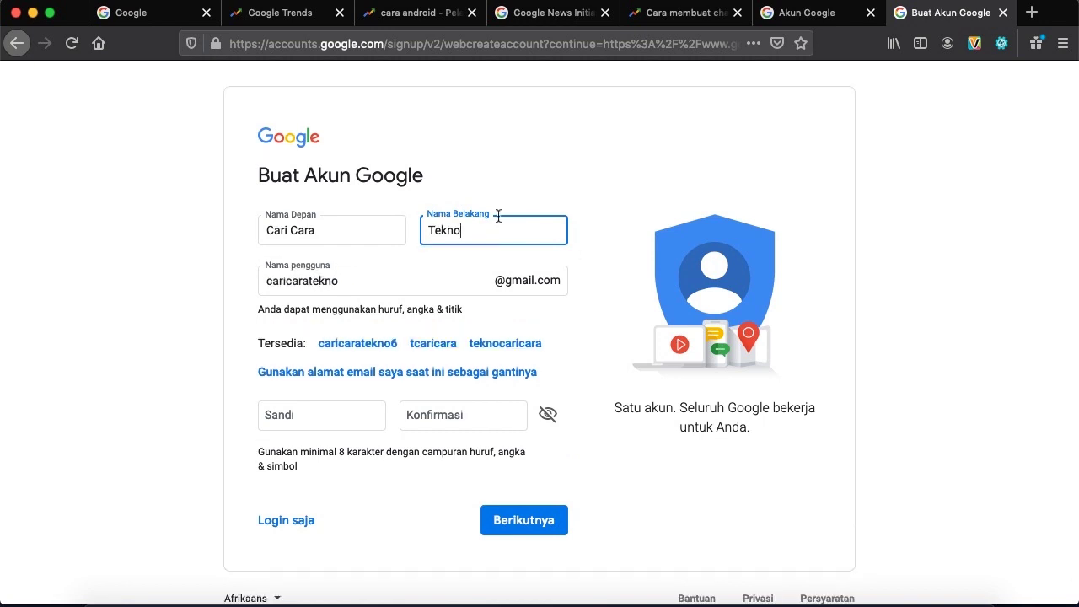
pyautogui.click(412, 280)
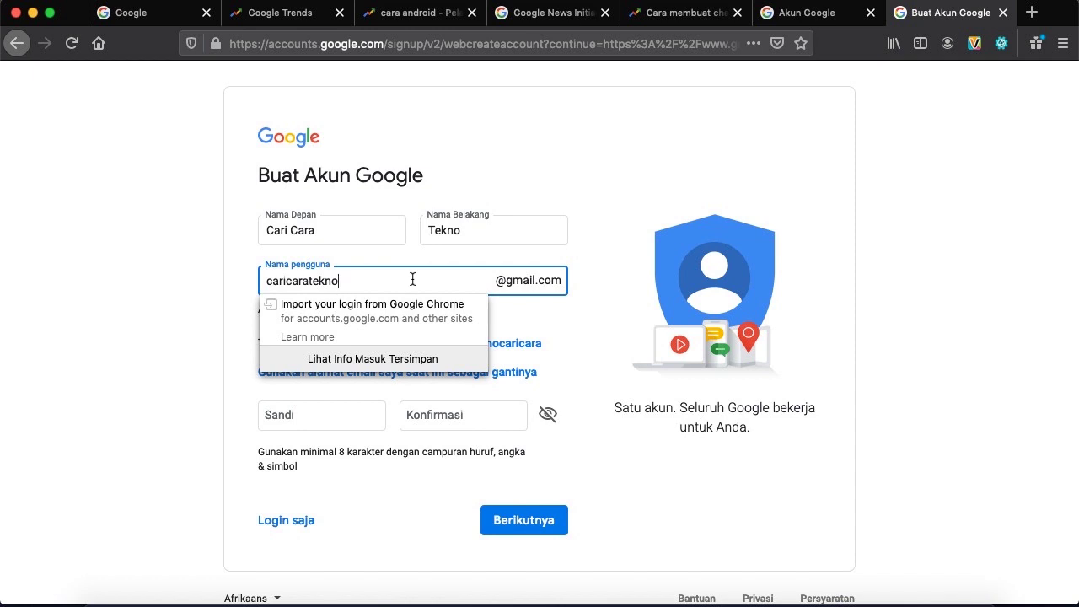
pyautogui.click(602, 200)
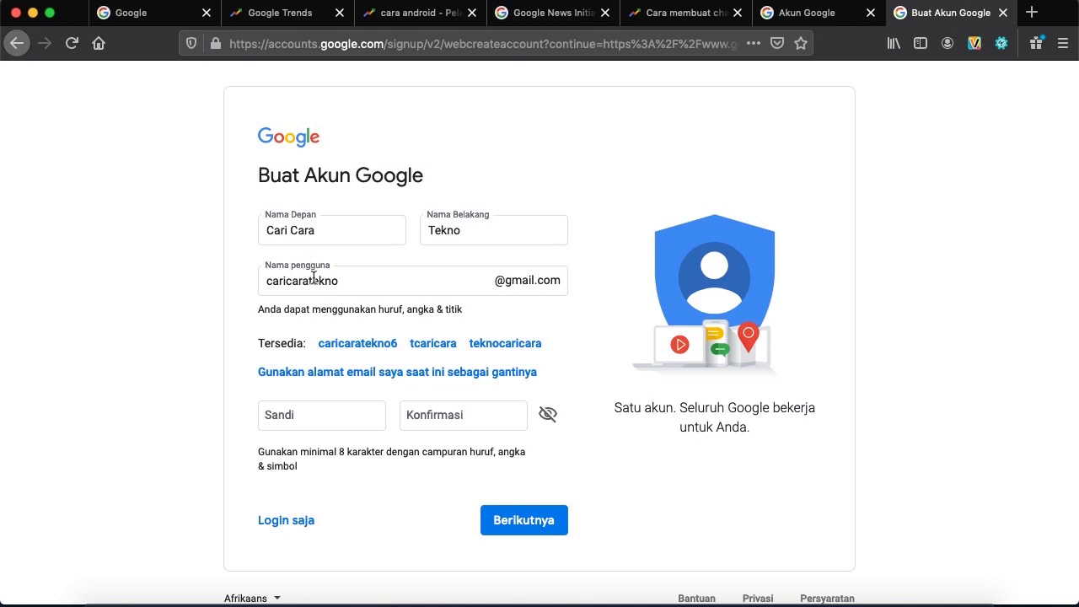
# Type the account password in Sandi and repeat it in Konfirmasi.
pyautogui.click(311, 412)
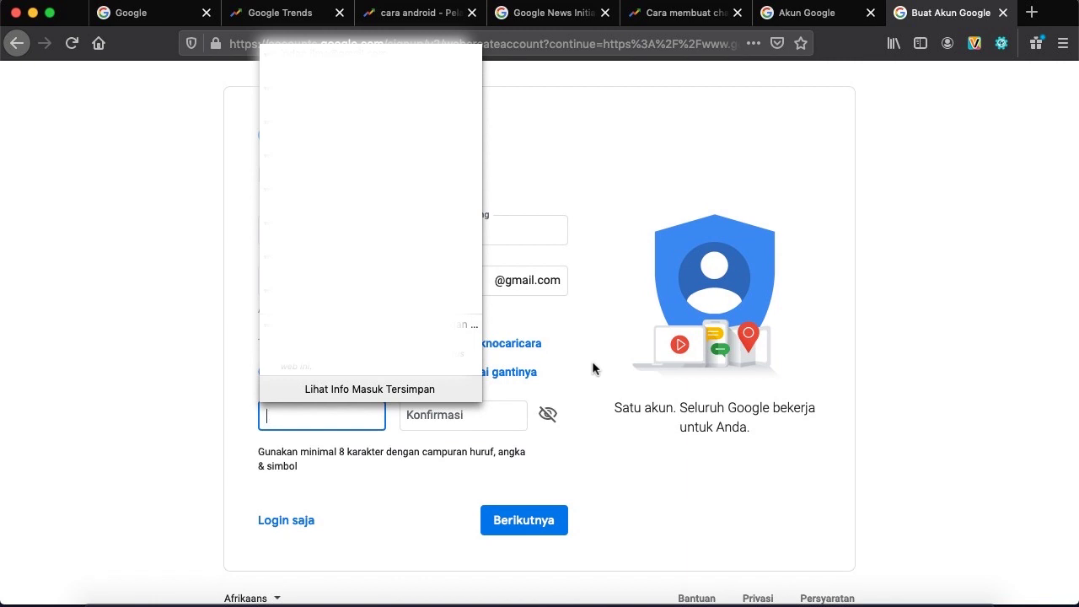
pyautogui.write('•••••••••')
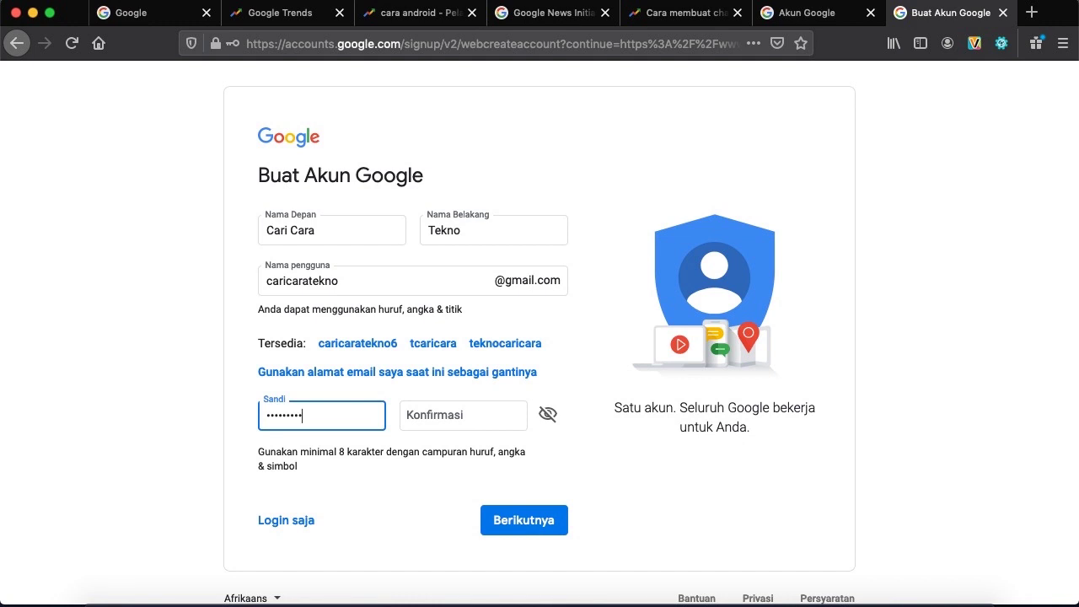
pyautogui.click(507, 404)
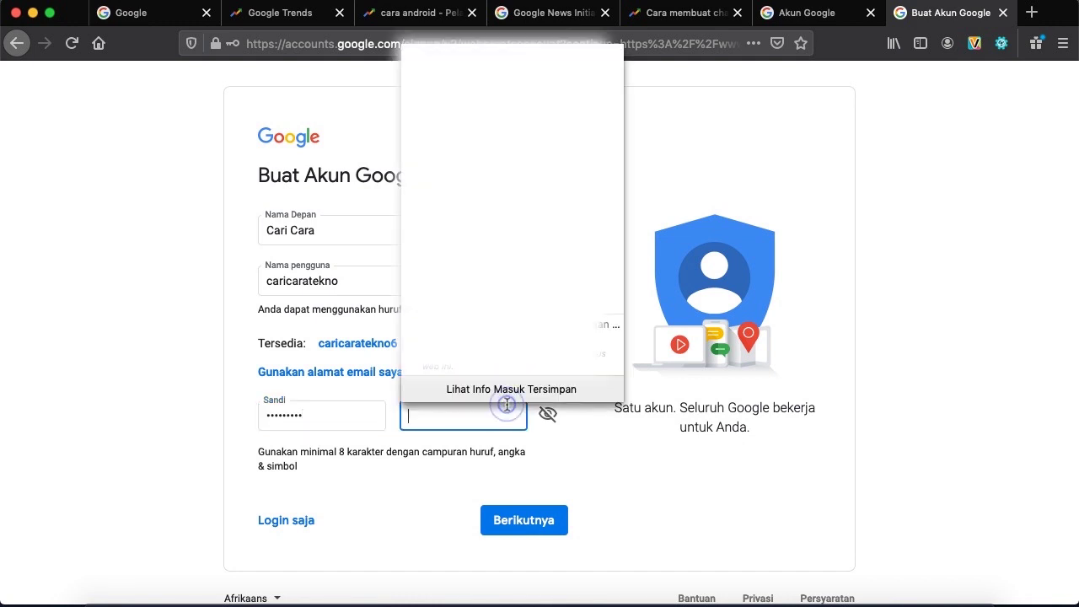
pyautogui.write('•••••••••')
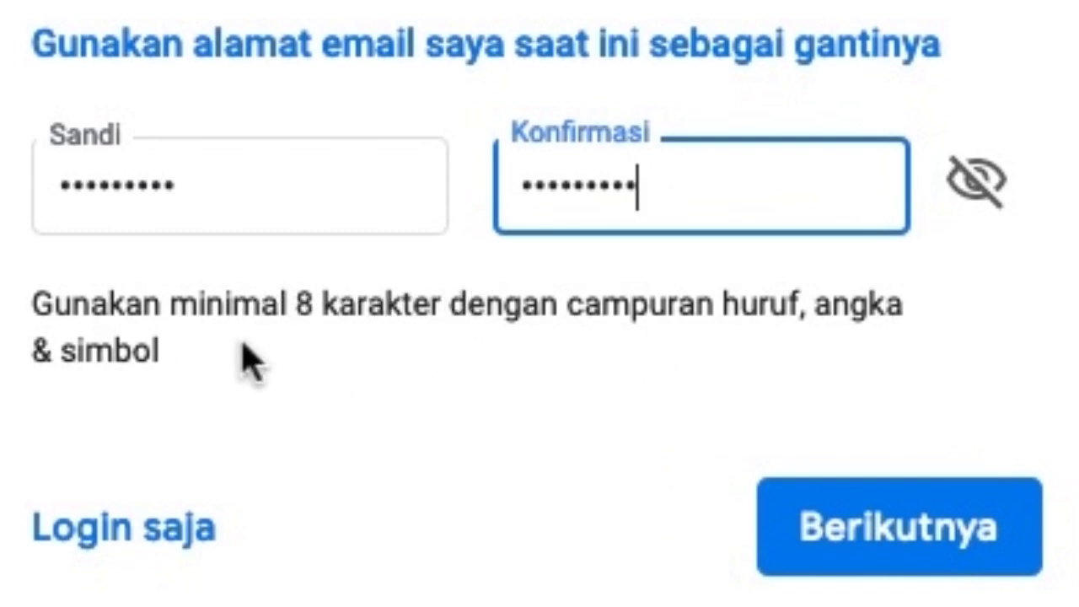
# Clear the Sandi field, type a new password and show it as plain text.
pyautogui.click(308, 210)
pyautogui.press('BackSpace')
pyautogui.press('BackSpace')
pyautogui.press('BackSpace')
pyautogui.press('BackSpace')
pyautogui.press('BackSpace')
pyautogui.press('BackSpace')
pyautogui.press('BackSpace')
pyautogui.press('BackSpace')
pyautogui.press('BackSpace')
pyautogui.press('BackSpace')
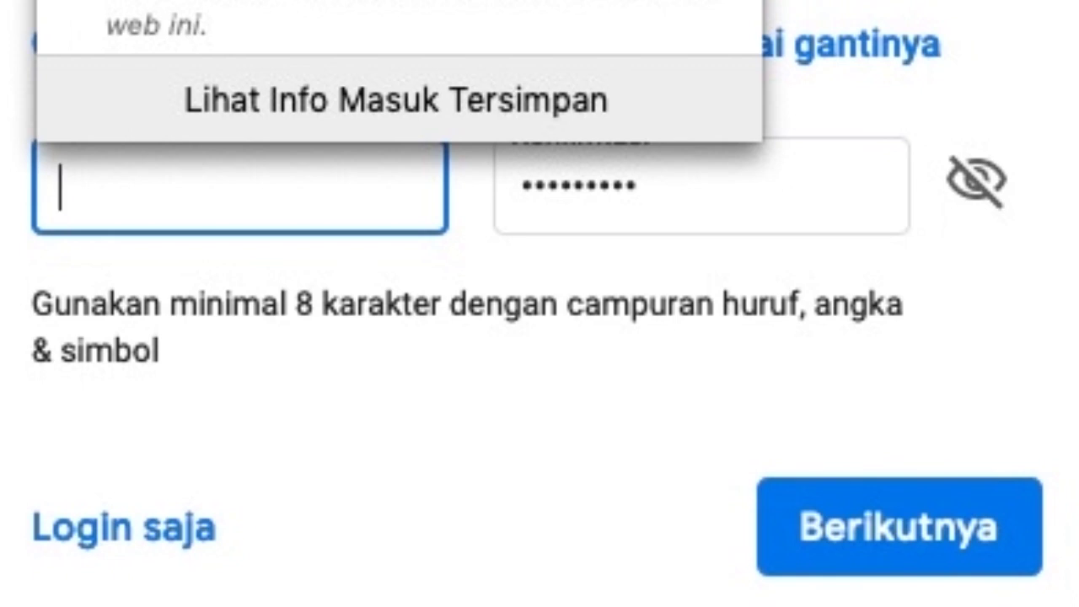
pyautogui.write('******')
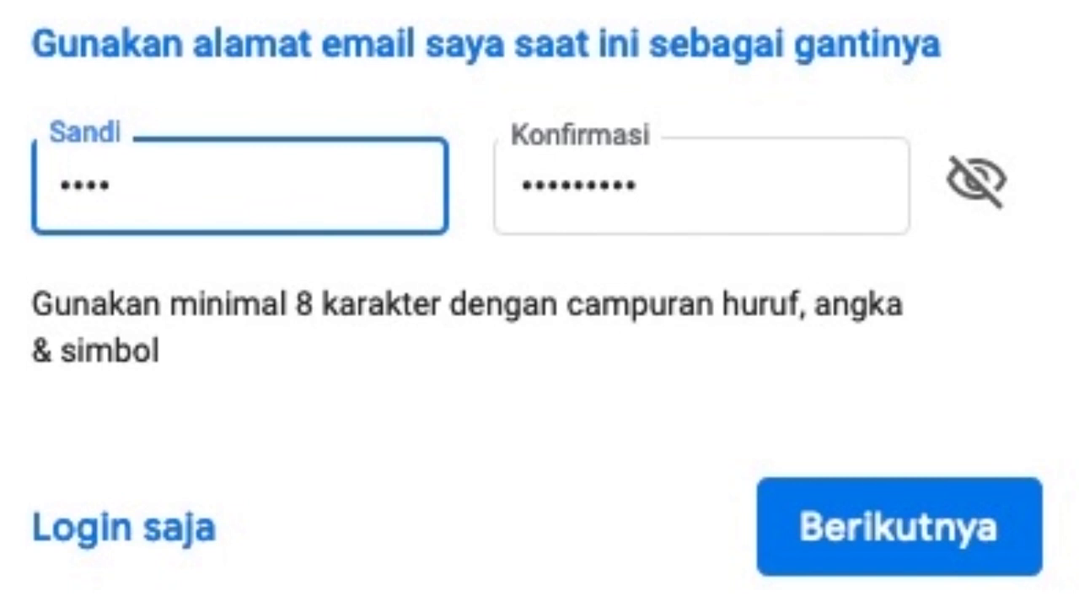
pyautogui.write('*****')
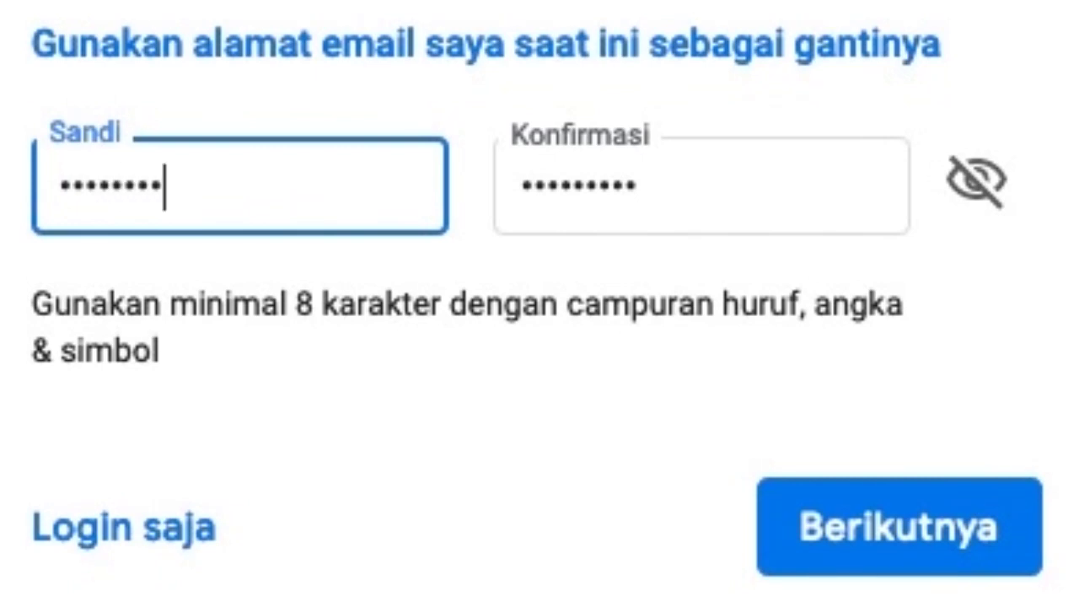
pyautogui.write('***')
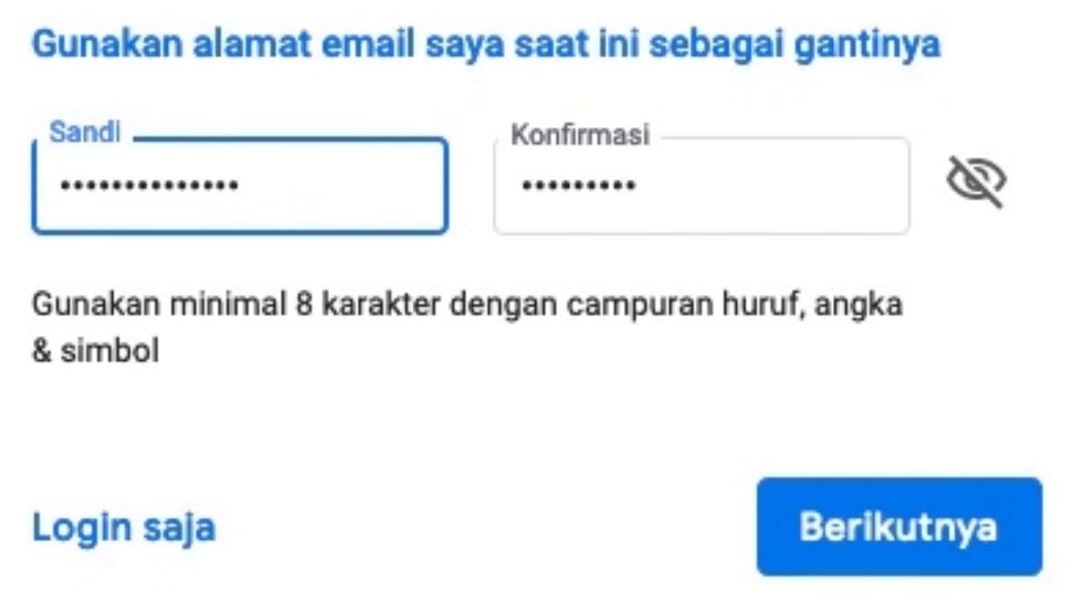
pyautogui.write('*')
pyautogui.click(1007, 190)
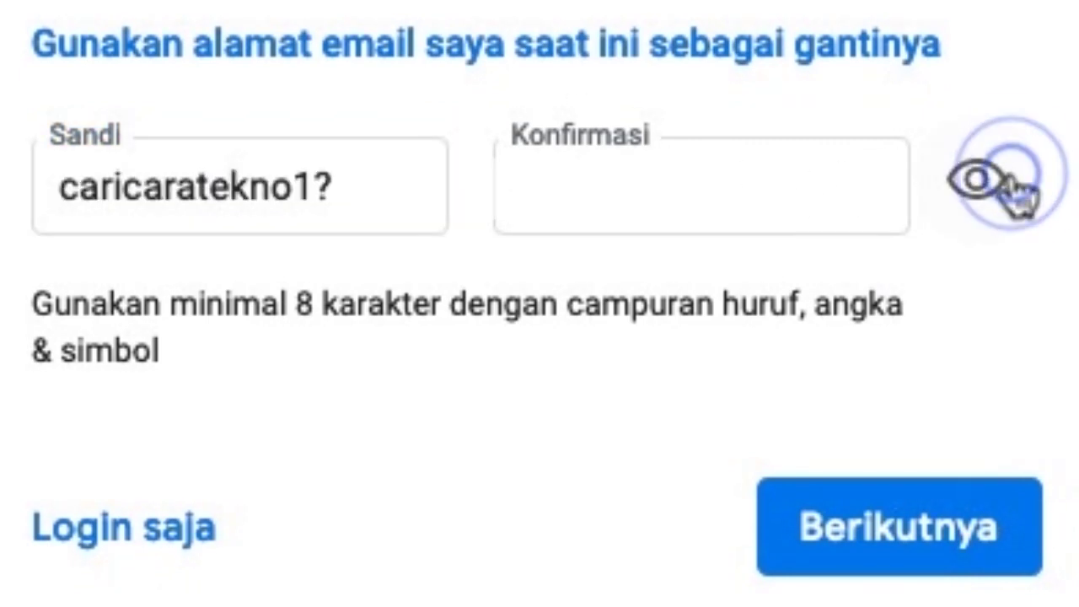
# Add a final character to the password and start retyping it in Konfirmasi.
pyautogui.click(668, 229)
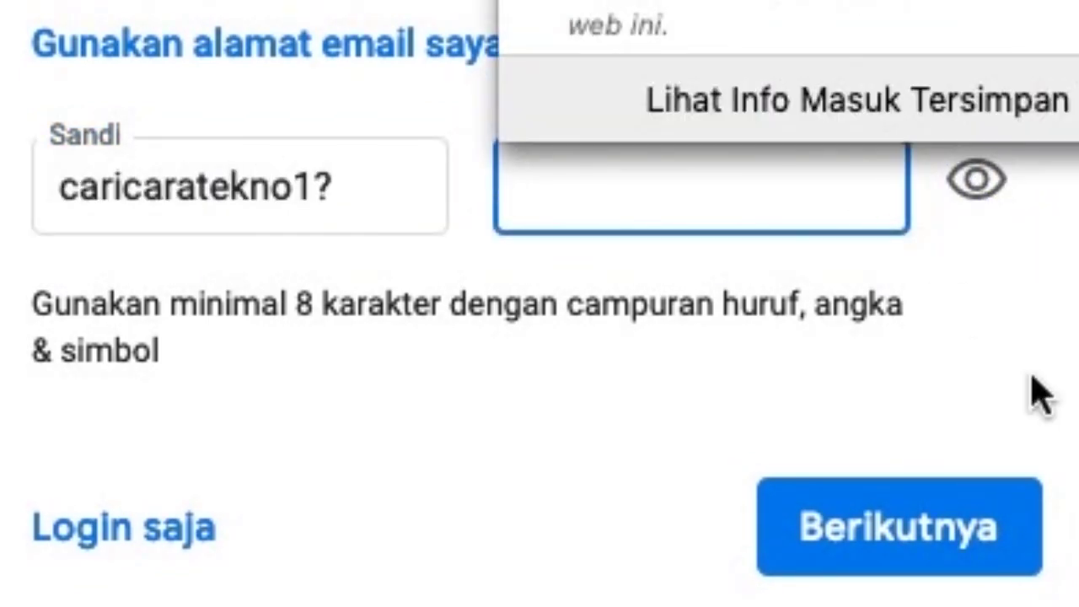
pyautogui.click(1043, 388)
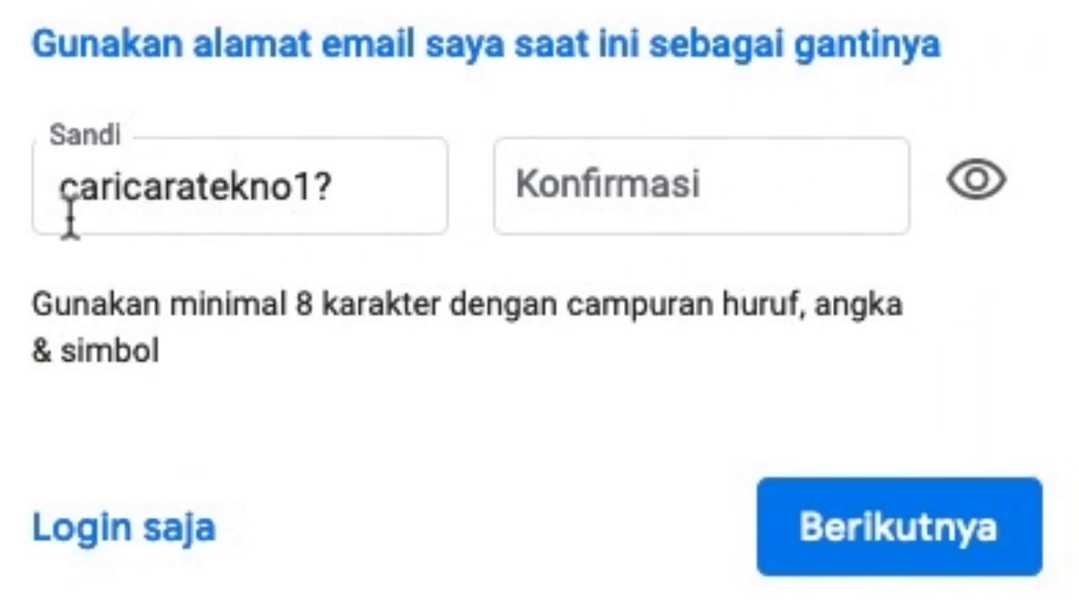
pyautogui.moveTo(61, 202); pyautogui.dragTo(301, 184)
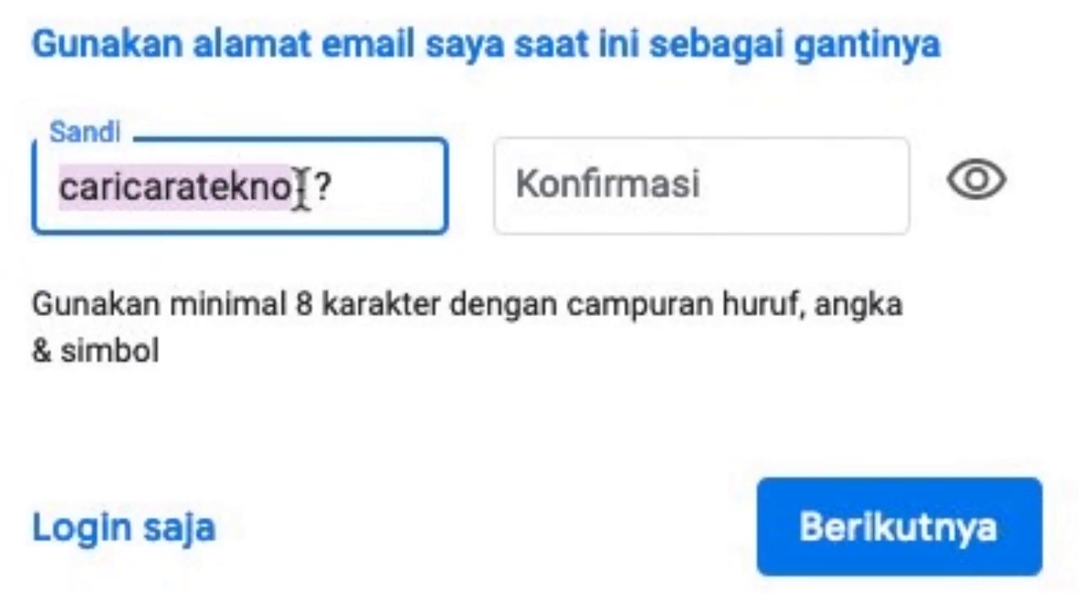
pyautogui.click(324, 192)
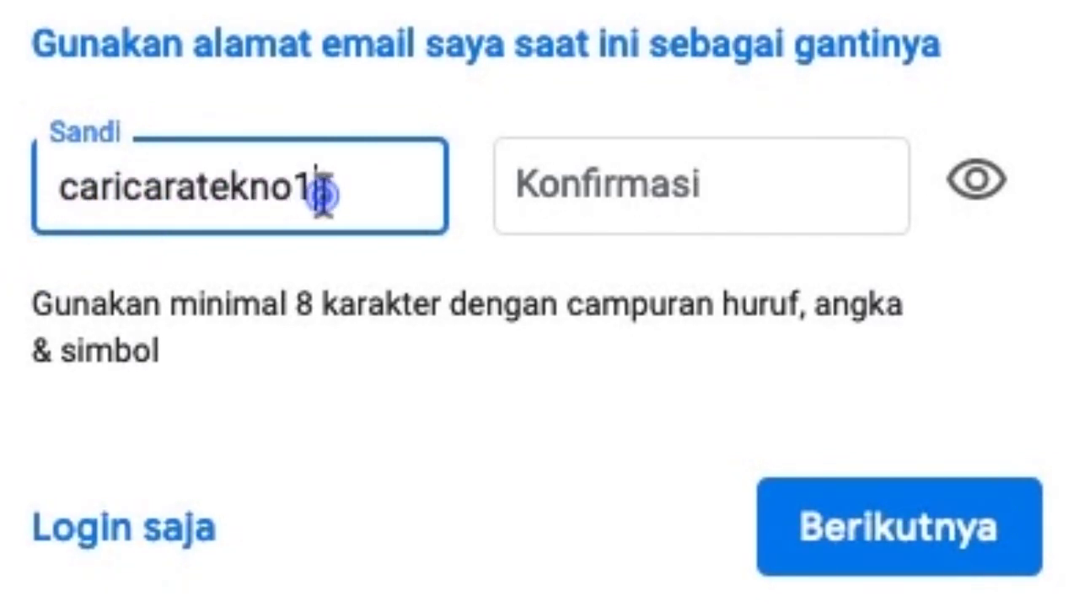
pyautogui.write('?')
pyautogui.click(210, 201)
pyautogui.moveTo(216, 202); pyautogui.dragTo(60, 211)
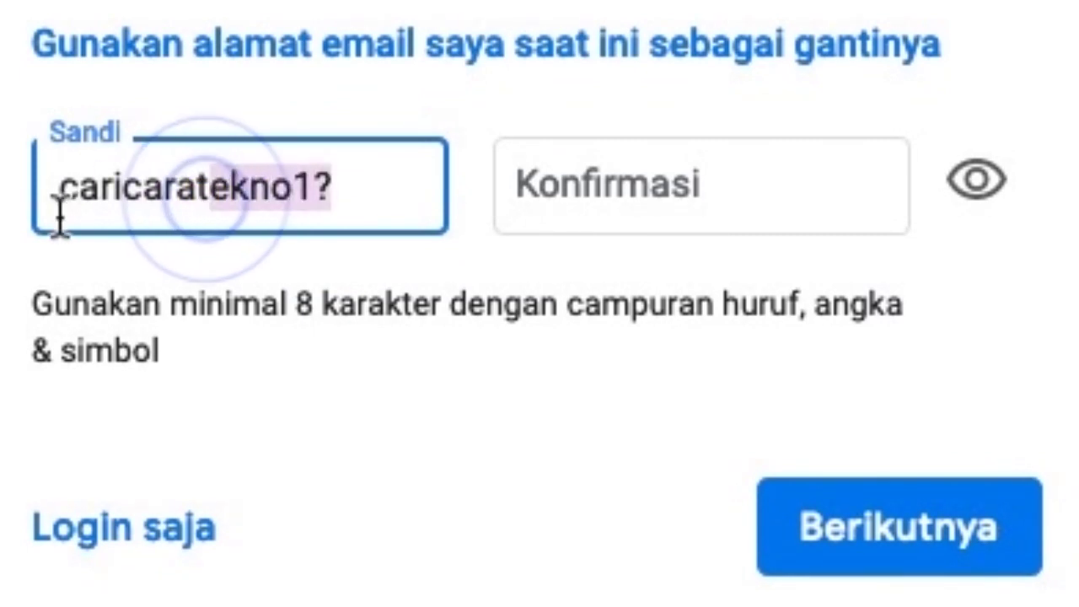
pyautogui.click(466, 199)
pyautogui.click(294, 197)
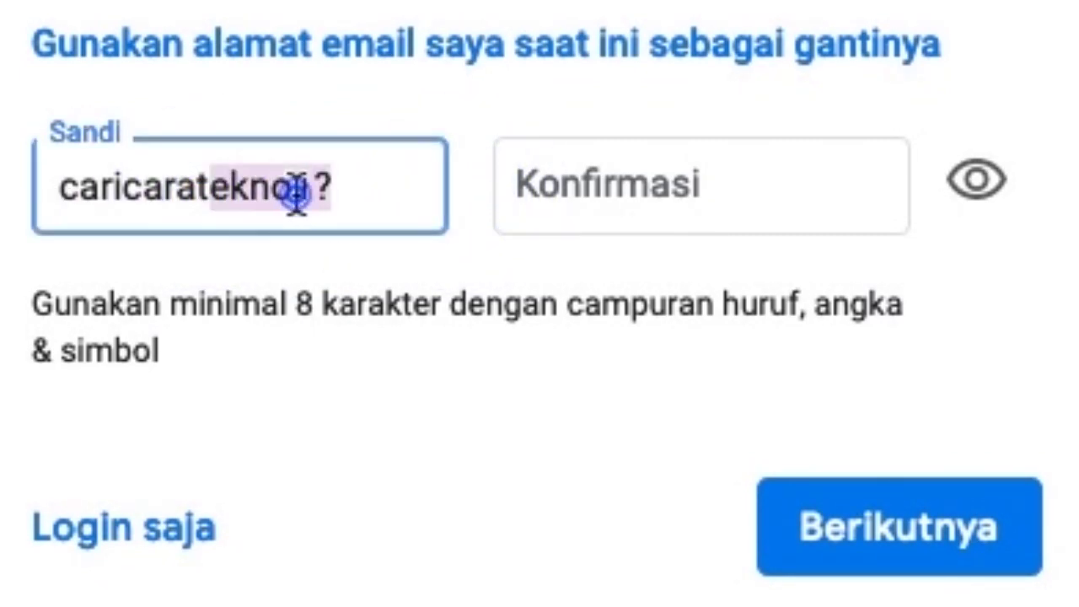
pyautogui.click(356, 198)
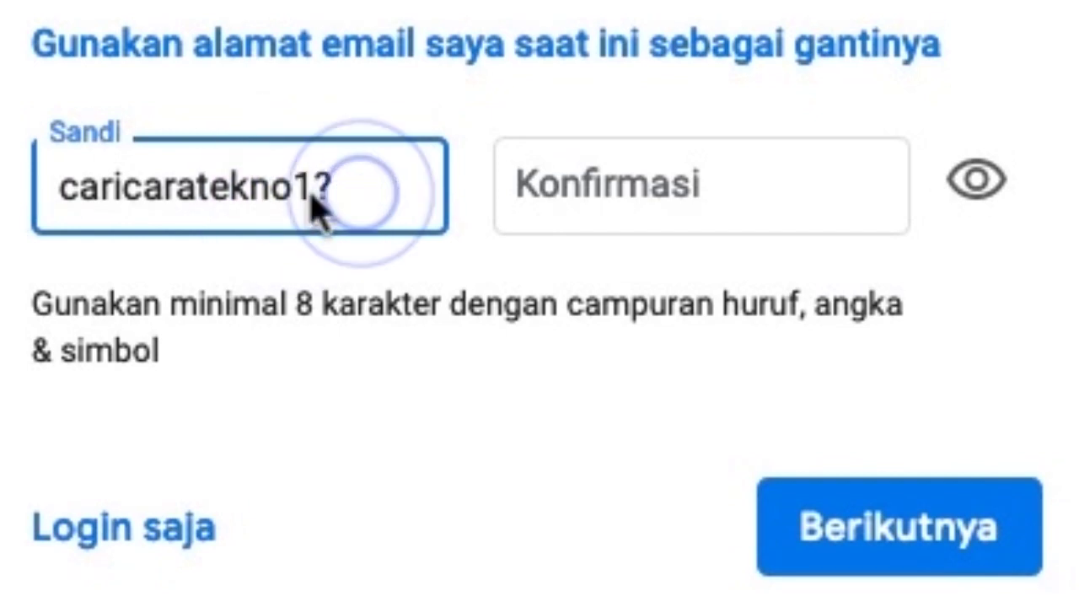
pyautogui.click(620, 194)
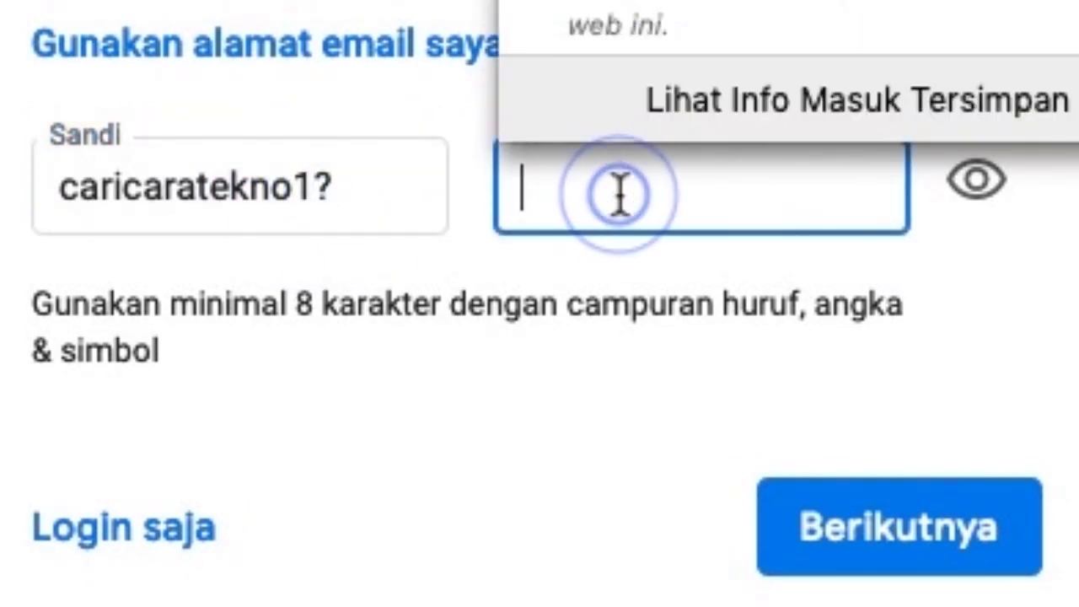
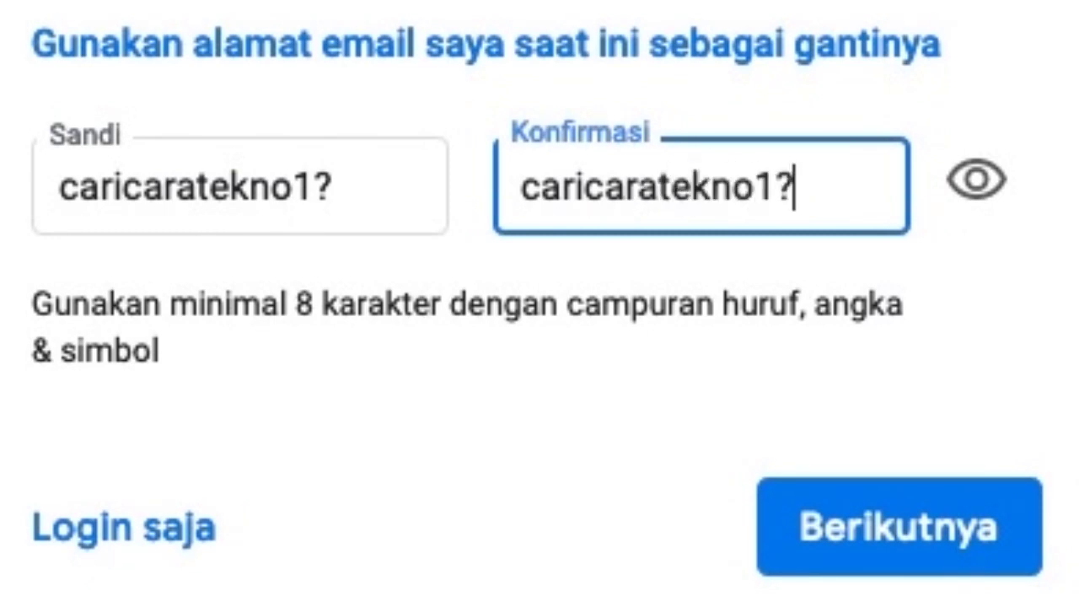
# Submit the name and password form and decline Firefox's offer to save the login.
pyautogui.click(792, 548)
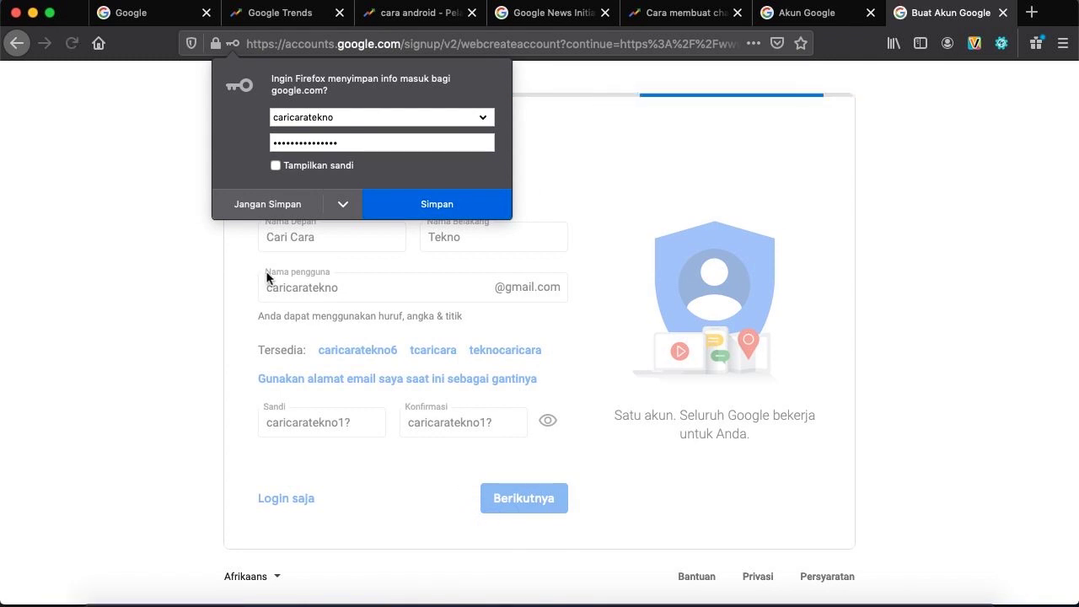
pyautogui.click(271, 205)
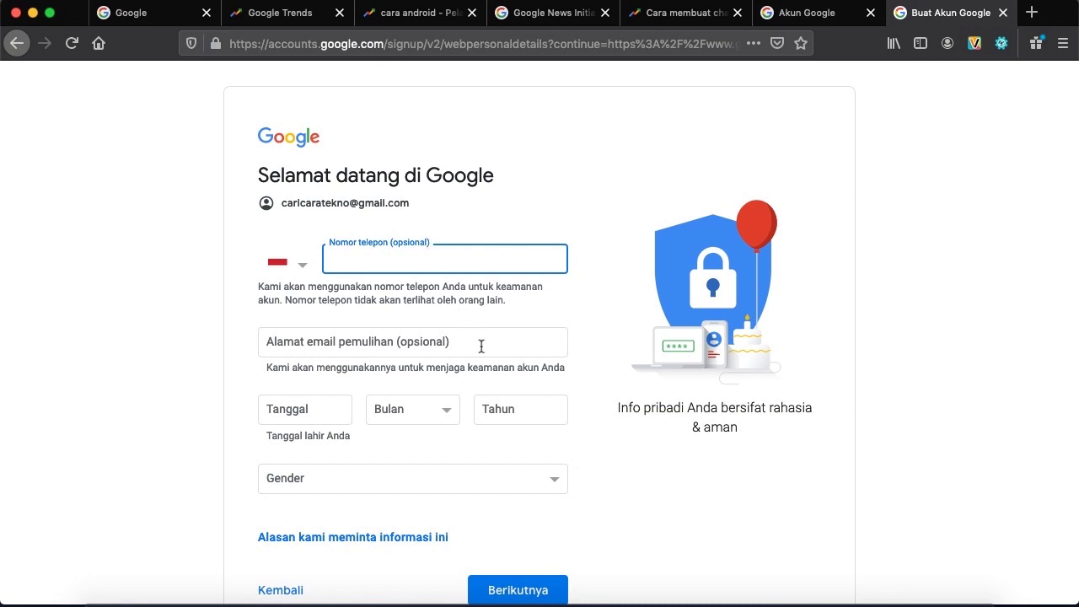
pyautogui.click(542, 348)
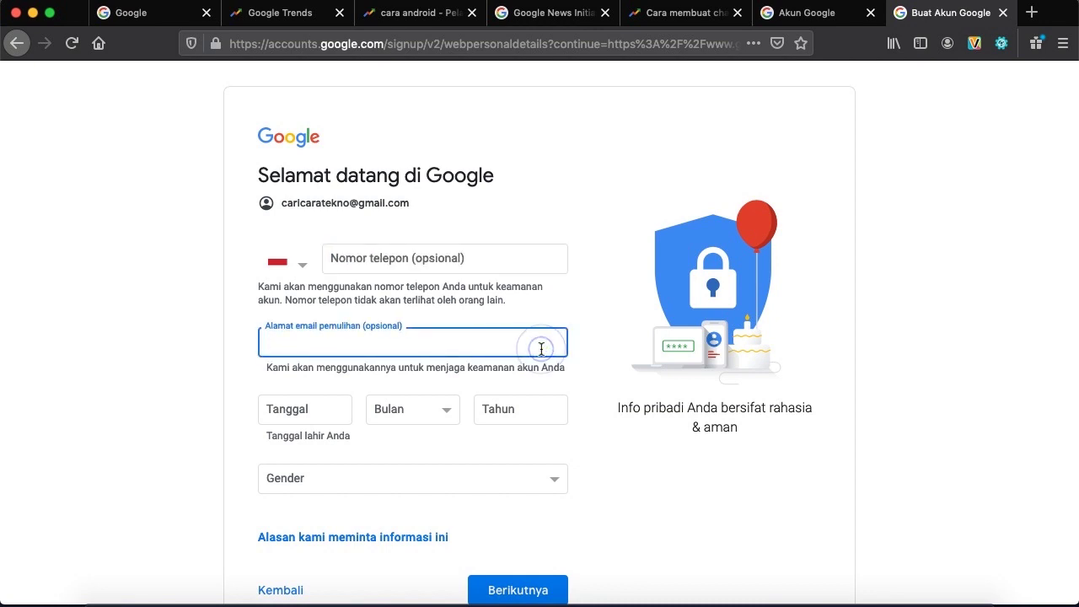
pyautogui.scroll(-1, 542, 348)
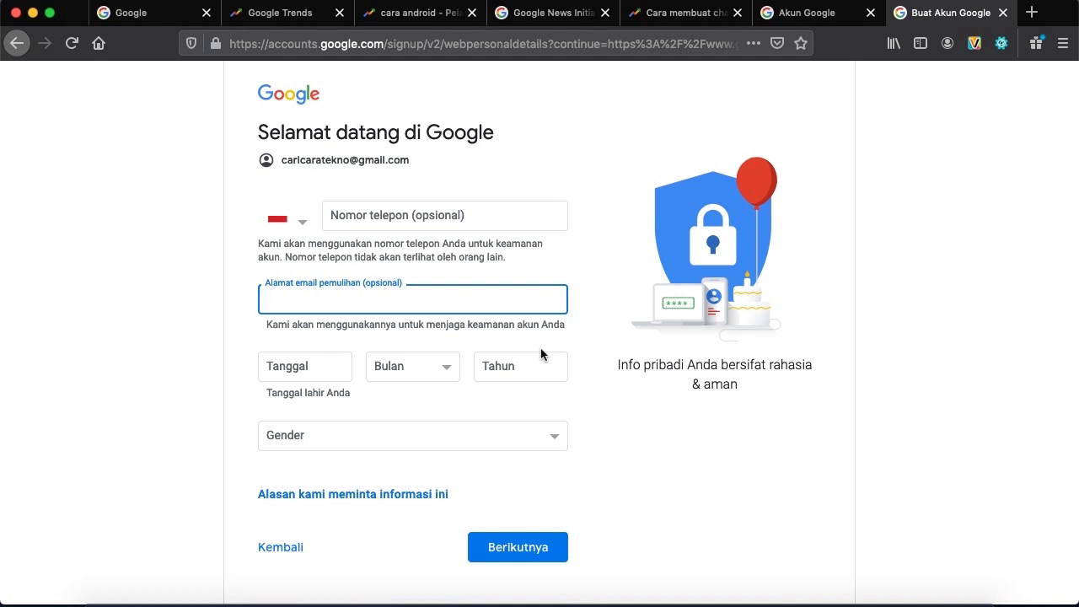
pyautogui.click(541, 275)
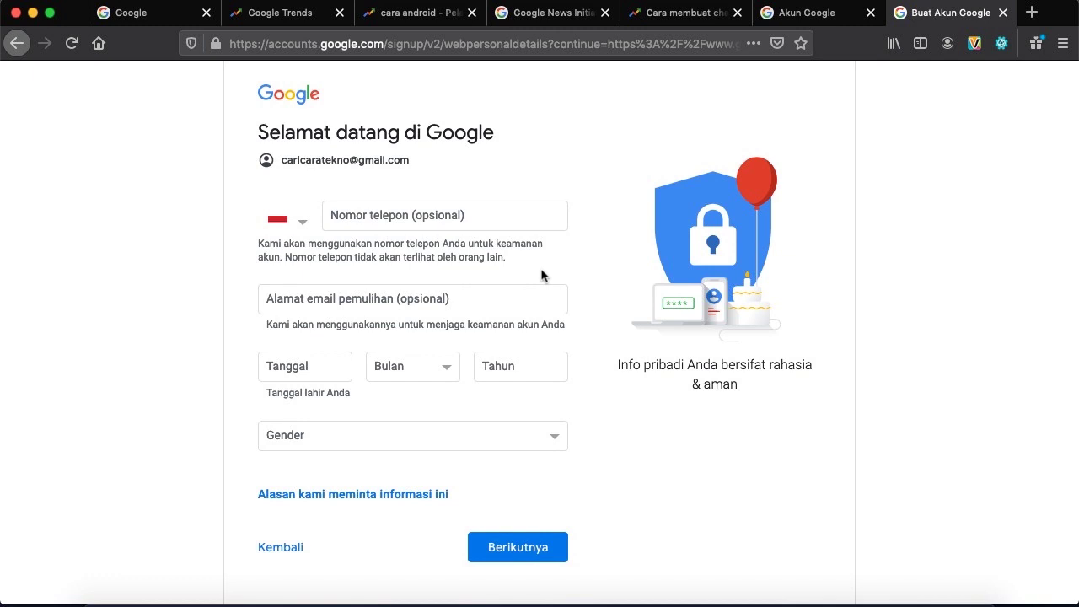
pyautogui.click(338, 375)
pyautogui.write('5')
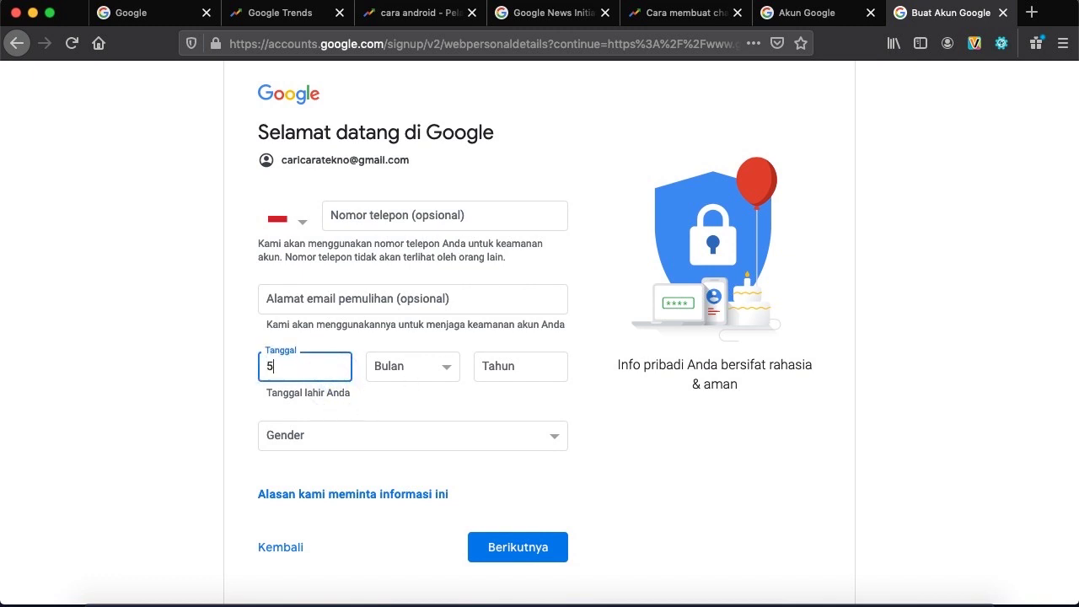
pyautogui.click(408, 367)
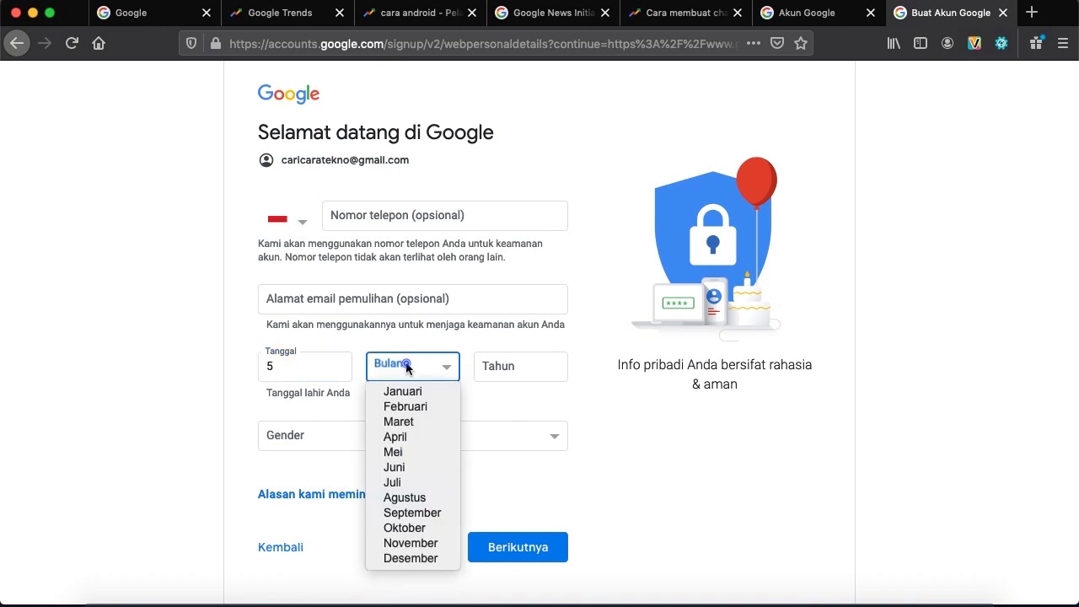
pyautogui.click(402, 436)
pyautogui.click(493, 368)
pyautogui.write('199')
pyautogui.press('BackSpace')
pyautogui.write('88')
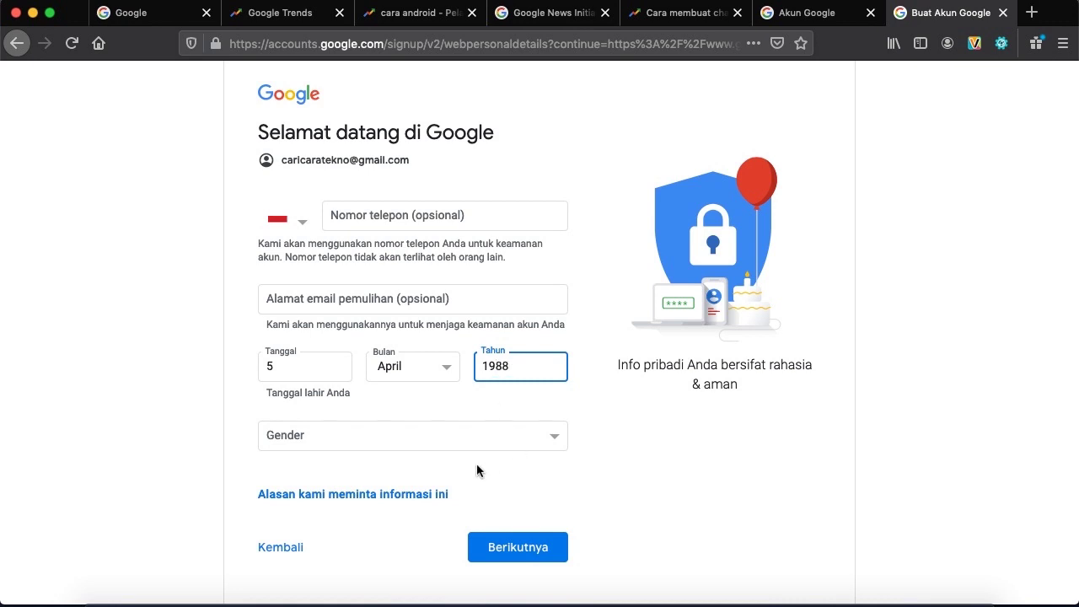
# Set the gender to Pria.
pyautogui.click(470, 451)
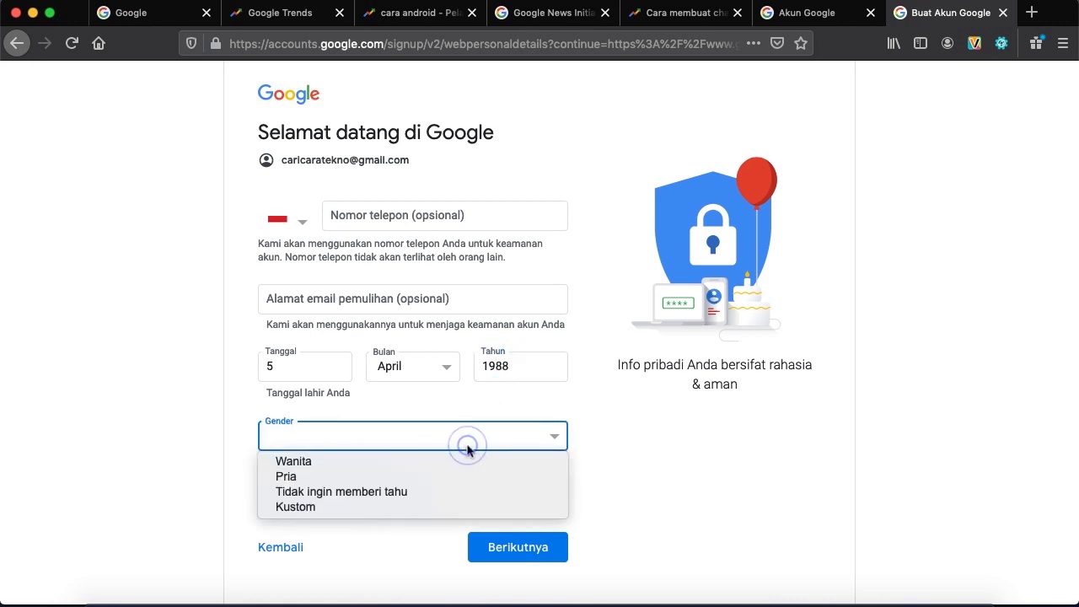
pyautogui.click(433, 477)
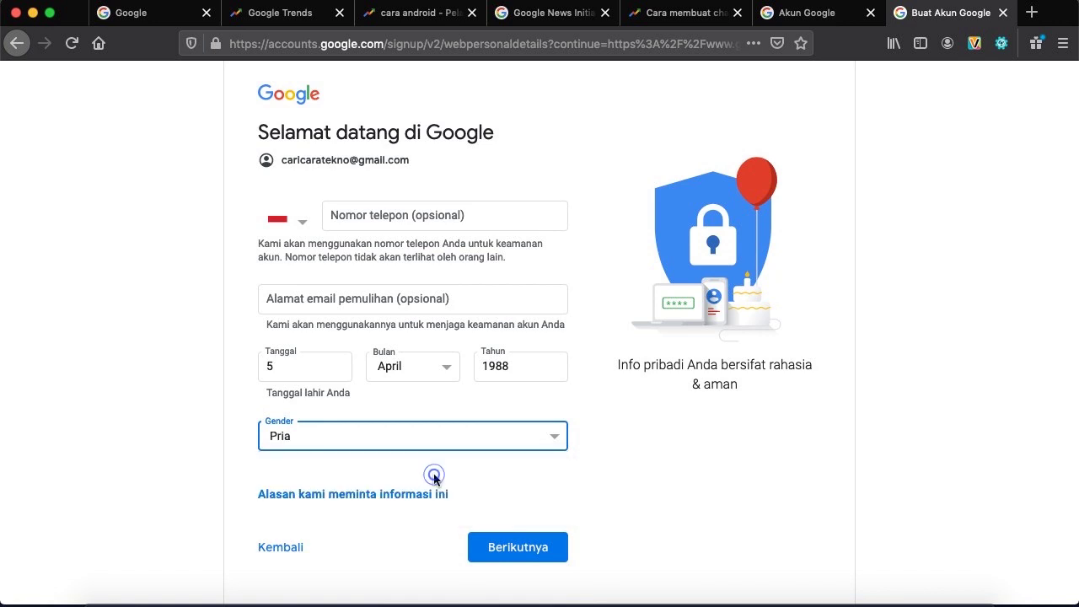
pyautogui.scroll(-1, 667, 496)
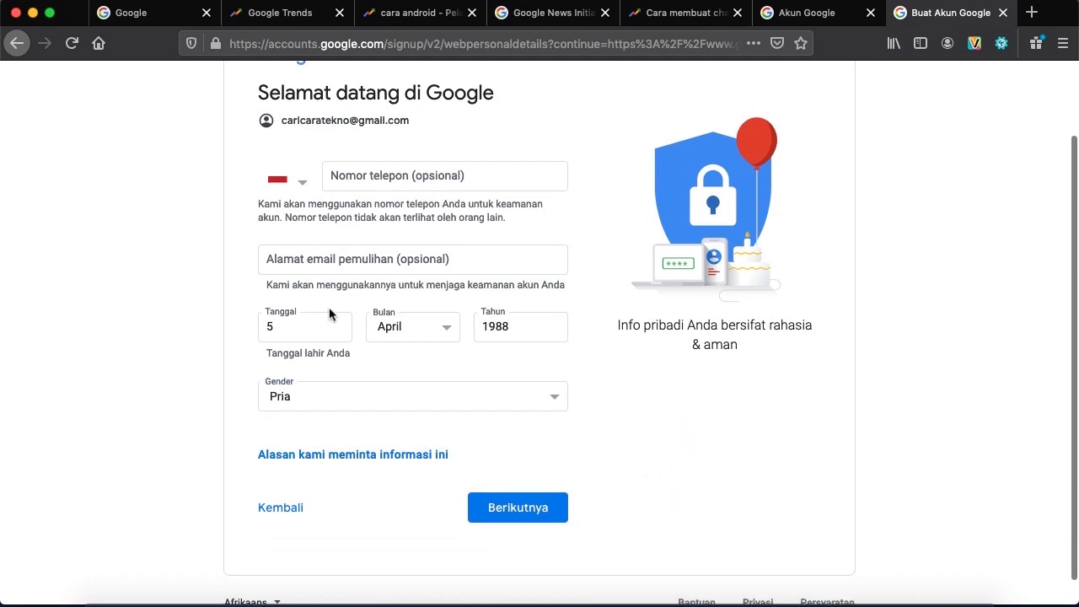
pyautogui.scroll(-1, 388, 407)
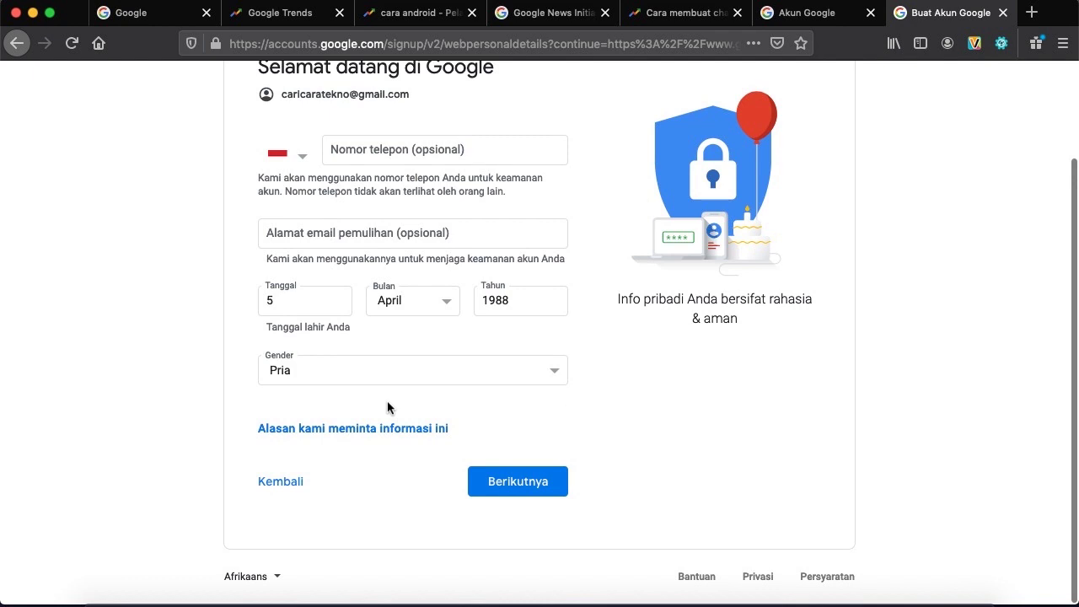
# Submit the personal details, expand OPSI LAINNYA and accept the terms with Saya setuju.
pyautogui.click(524, 488)
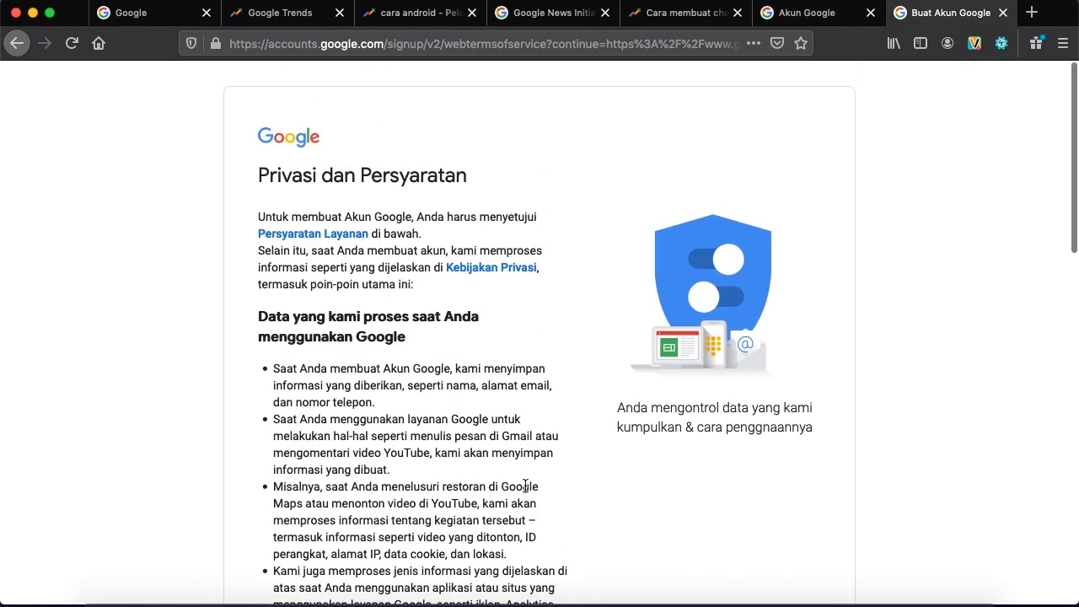
pyautogui.scroll(-15, 510, 480)
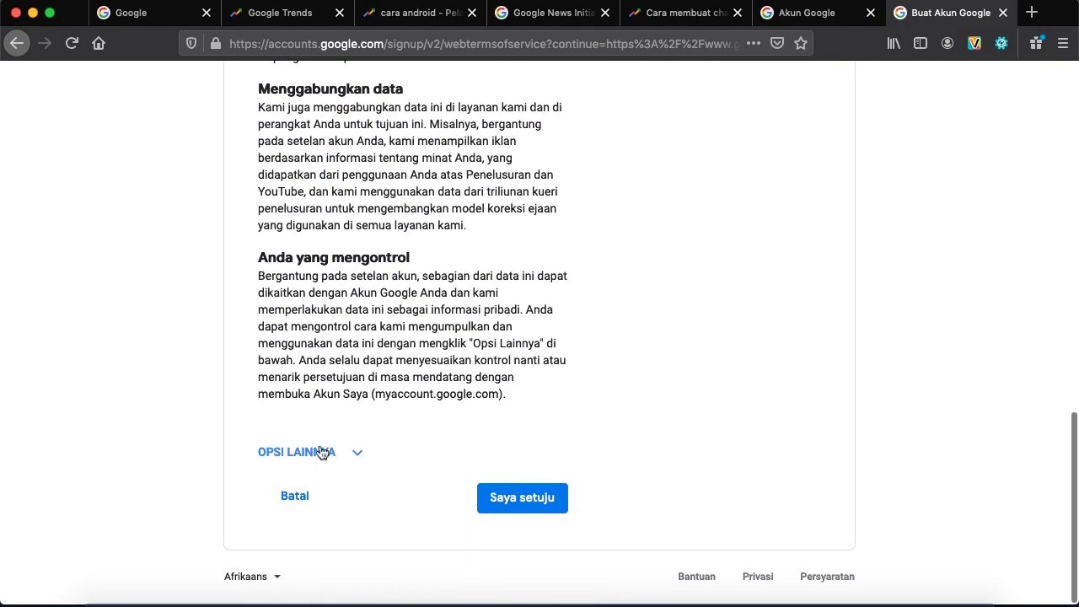
pyautogui.click(353, 456)
pyautogui.scroll(-15, 354, 459)
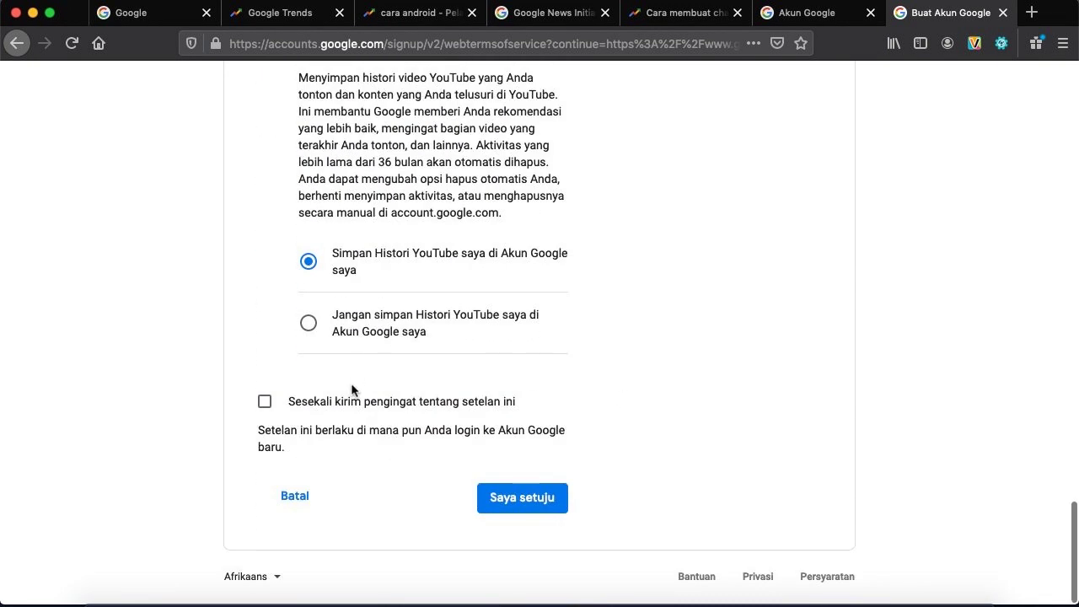
pyautogui.click(522, 503)
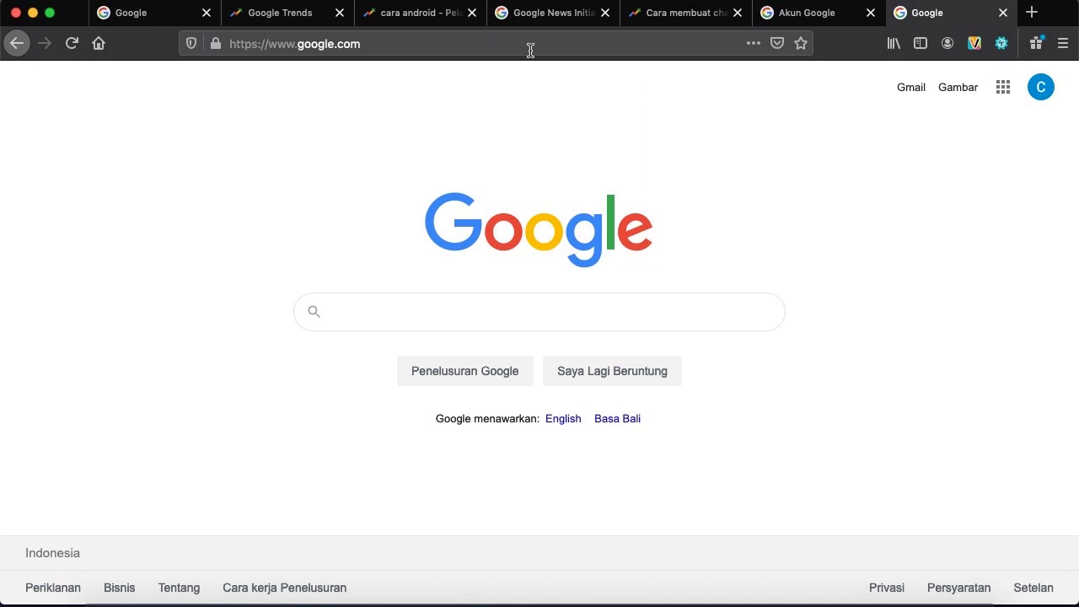
pyautogui.click(1050, 98)
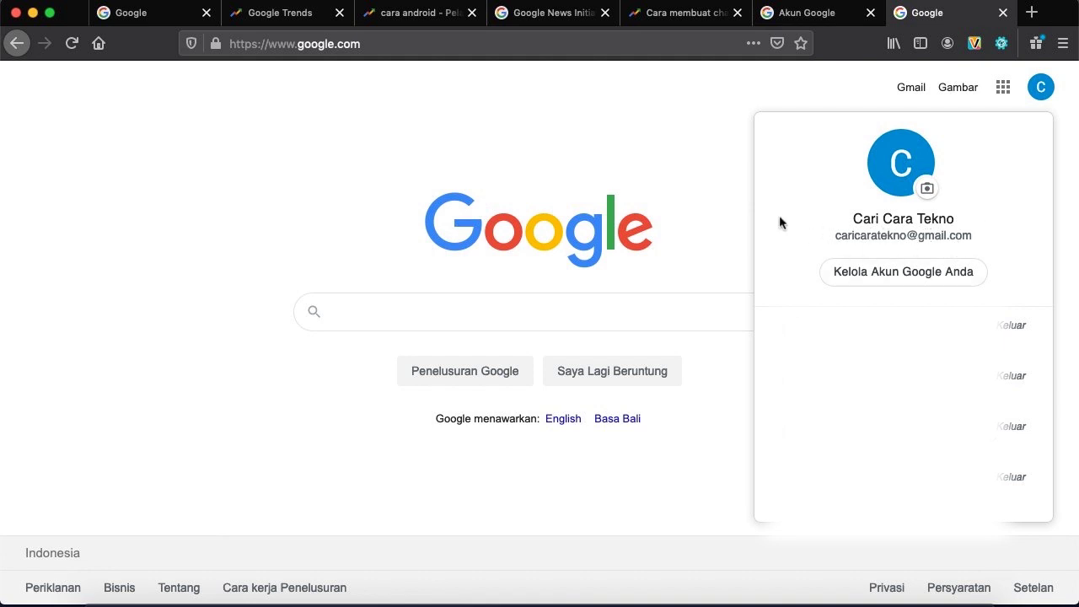
pyautogui.click(691, 198)
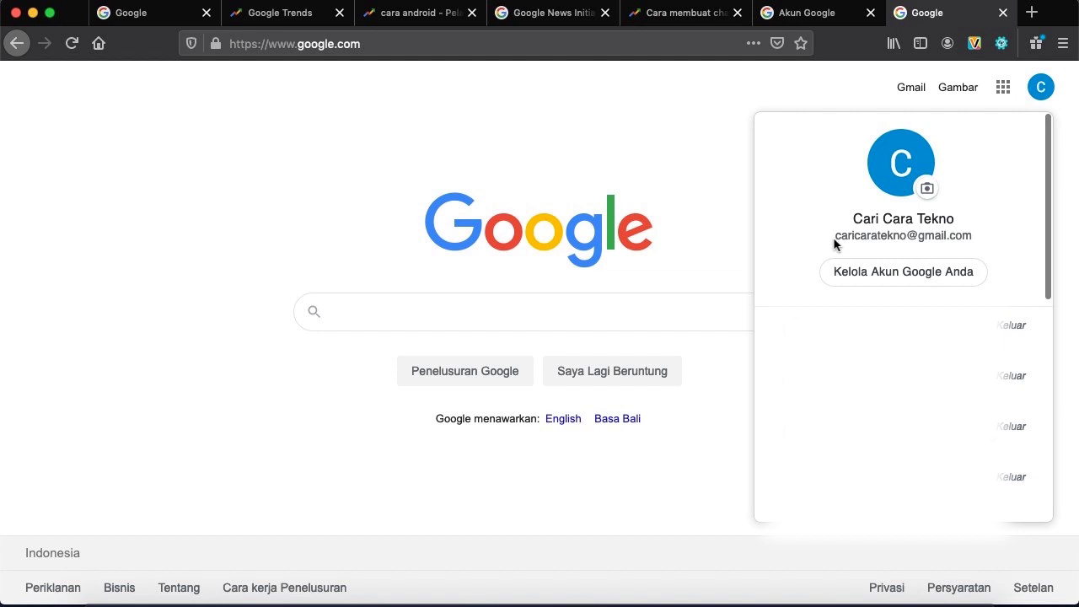
# Highlight the new account's e-mail address in the profile panel, then close the panel.
pyautogui.doubleClick(834, 237)
pyautogui.moveTo(923, 248); pyautogui.dragTo(964, 241)
pyautogui.click(706, 217)
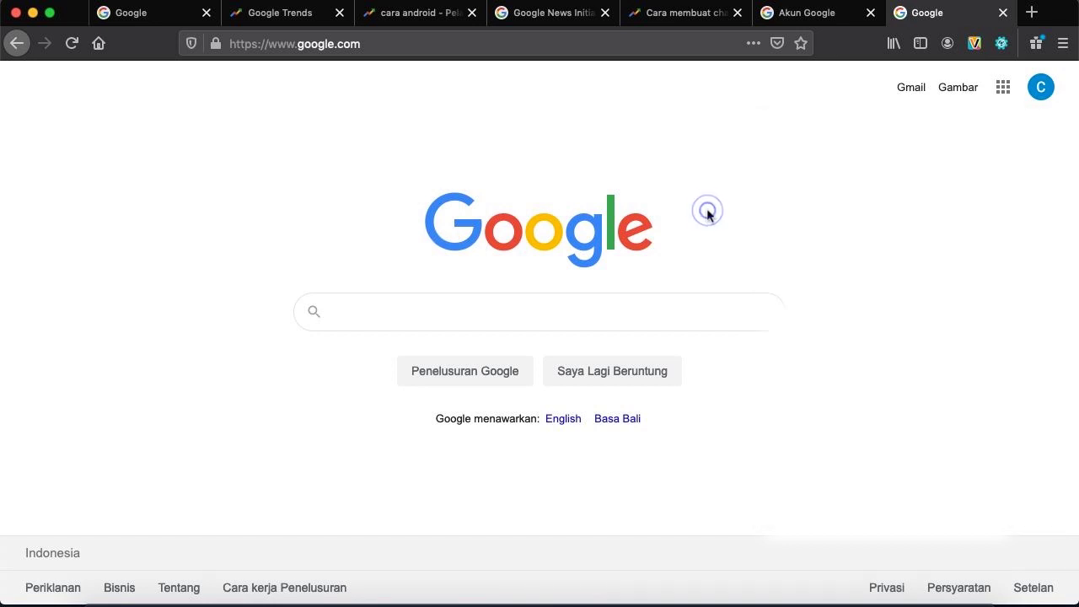